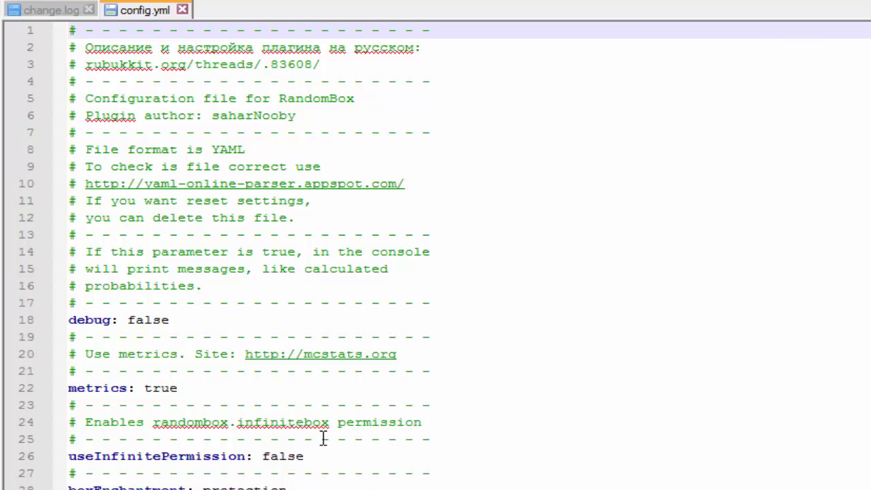
# Examine the general plugin settings and the Warrior box's id, box item and number of dropped items in config.yml
pyautogui.scroll(-5, 146, 295)
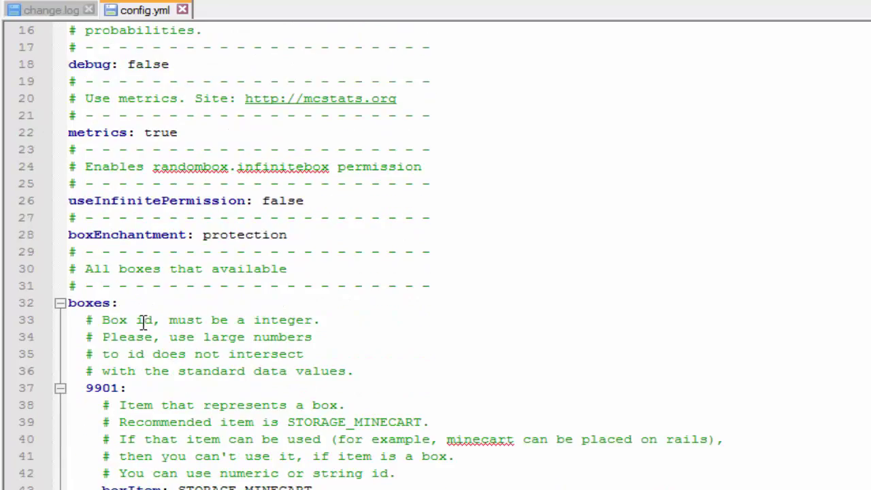
pyautogui.scroll(-2, 109, 368)
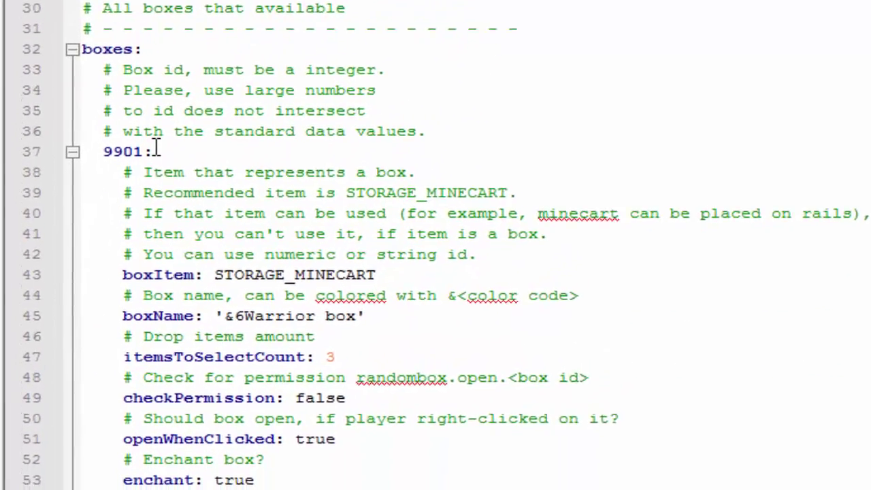
pyautogui.moveTo(165, 87); pyautogui.dragTo(118, 89)
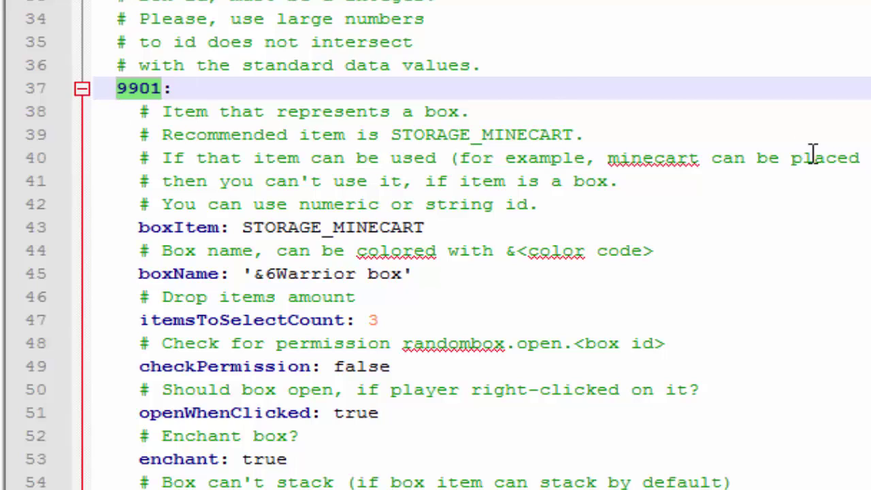
pyautogui.click(446, 228)
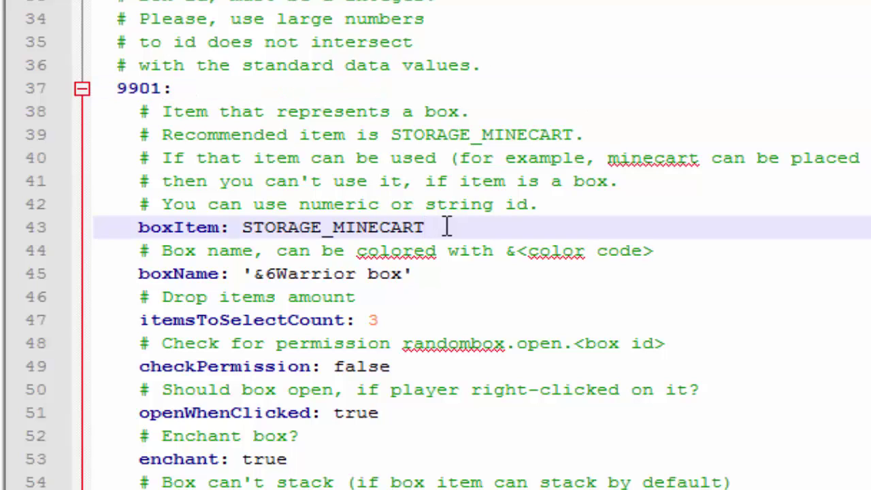
pyautogui.moveTo(452, 228); pyautogui.dragTo(242, 229)
pyautogui.click(446, 227)
pyautogui.click(396, 320)
pyautogui.doubleClick(400, 320)
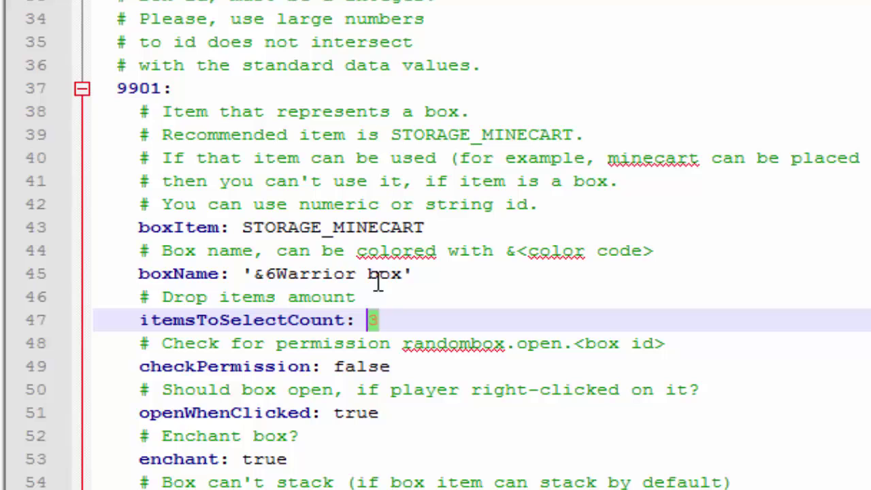
# Review the Warrior box's permission check, open-on-click, enchant and unstackable options
pyautogui.click(439, 365)
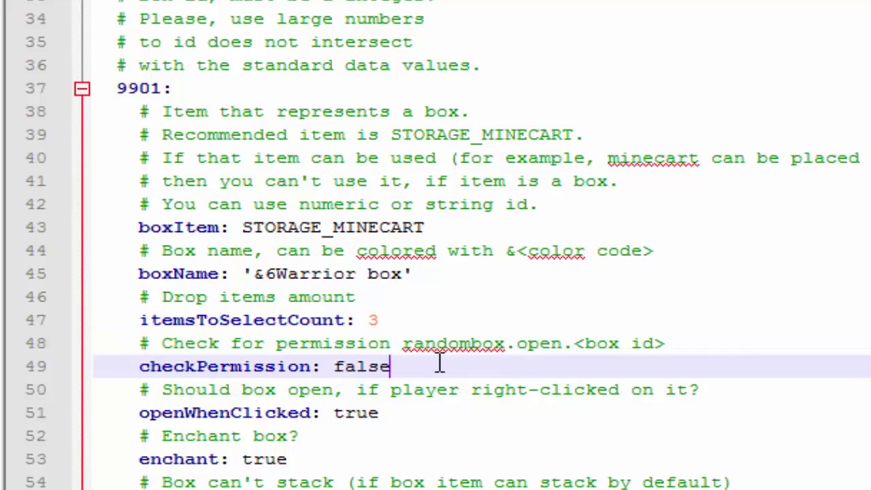
pyautogui.moveTo(413, 366); pyautogui.dragTo(118, 368)
pyautogui.click(397, 366)
pyautogui.click(402, 343)
pyautogui.moveTo(402, 344); pyautogui.dragTo(637, 333)
pyautogui.click(423, 366)
pyautogui.click(412, 407)
pyautogui.scroll(-2, 122, 311)
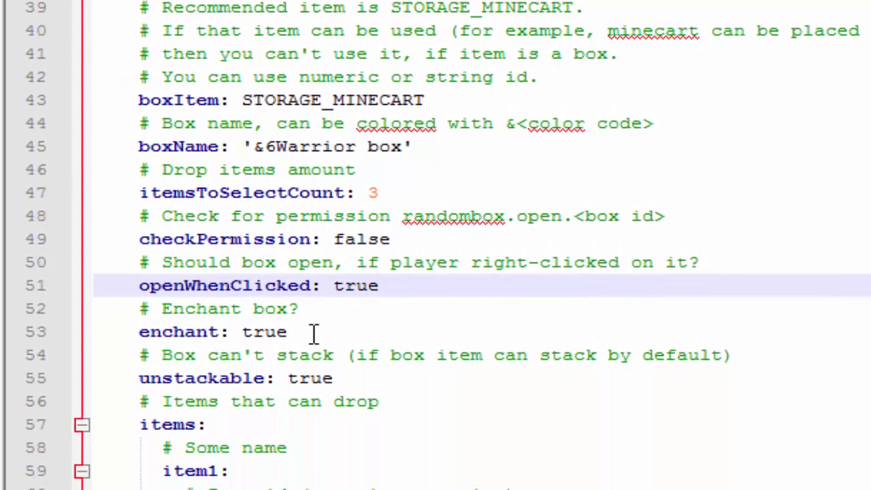
pyautogui.click(312, 333)
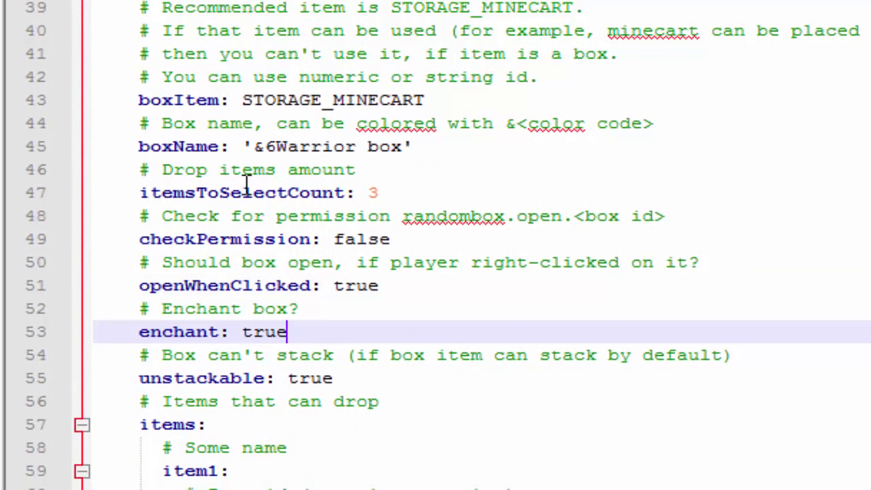
pyautogui.scroll(-1, 245, 265)
pyautogui.click(345, 306)
# Examine item1's item id, data value, amount, display name and lore lines in the box's items section
pyautogui.scroll(-3, 350, 307)
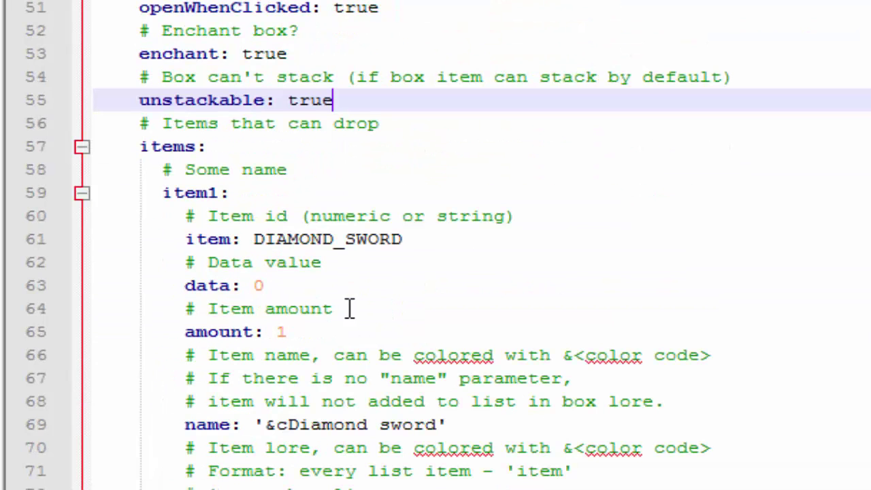
pyautogui.scroll(-2, 326, 116)
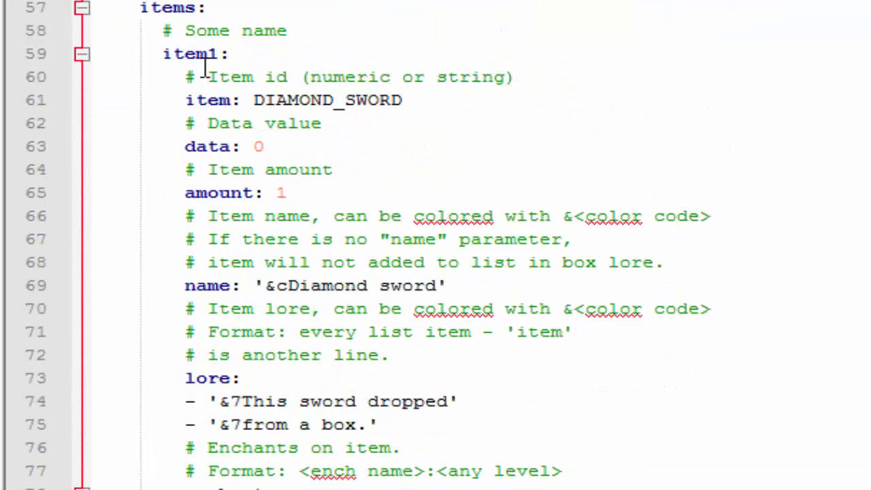
pyautogui.moveTo(412, 100); pyautogui.dragTo(263, 100)
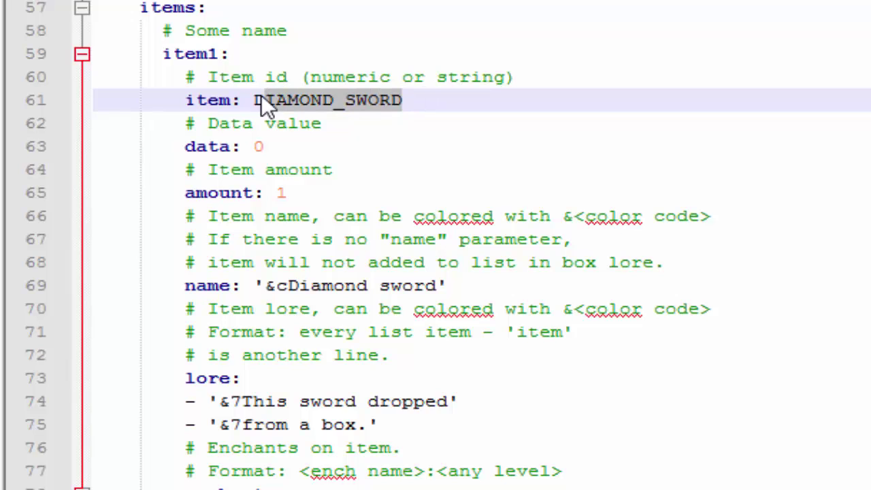
pyautogui.click(278, 146)
pyautogui.click(287, 192)
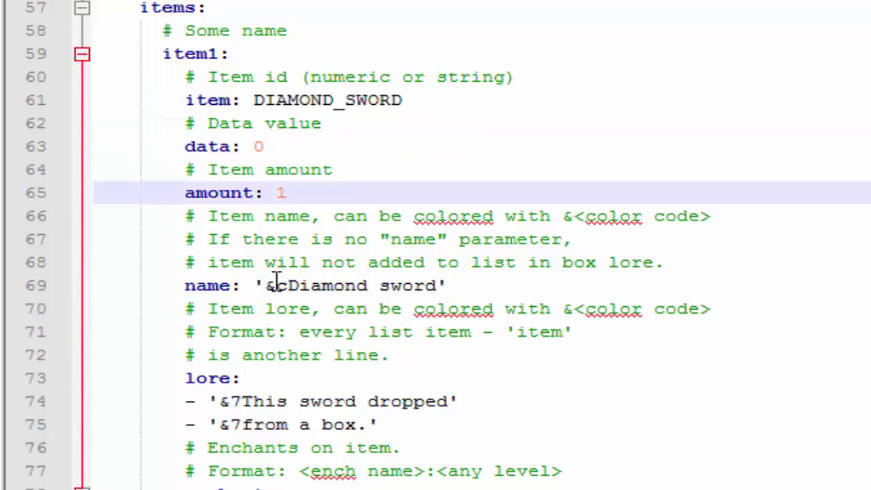
pyautogui.moveTo(273, 286); pyautogui.dragTo(441, 286)
pyautogui.scroll(-2, 370, 300)
pyautogui.click(397, 286)
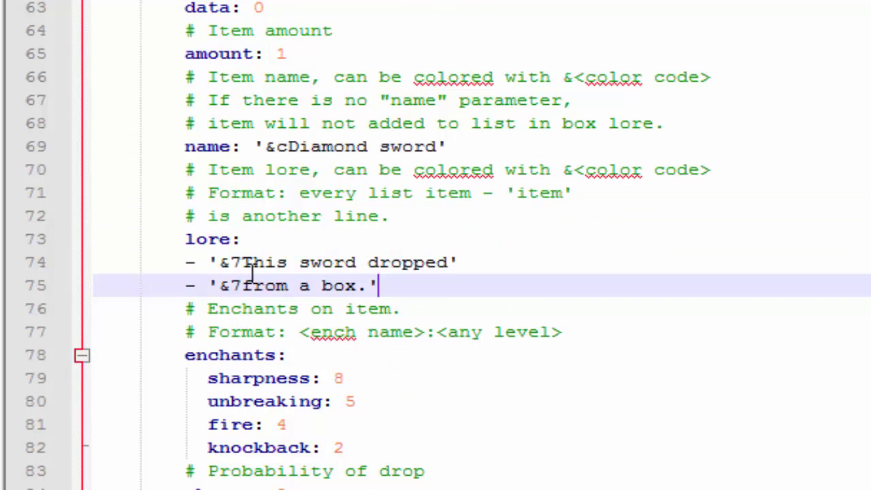
pyautogui.click(403, 262)
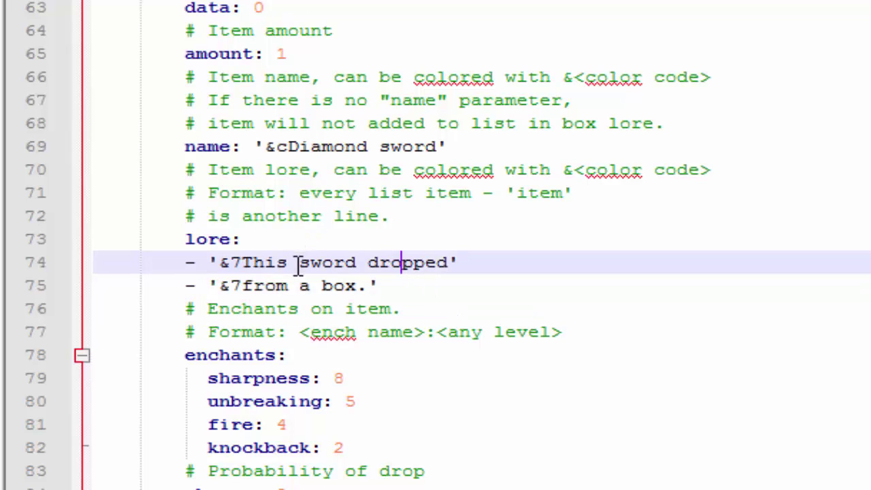
pyautogui.scroll(-2, 459, 190)
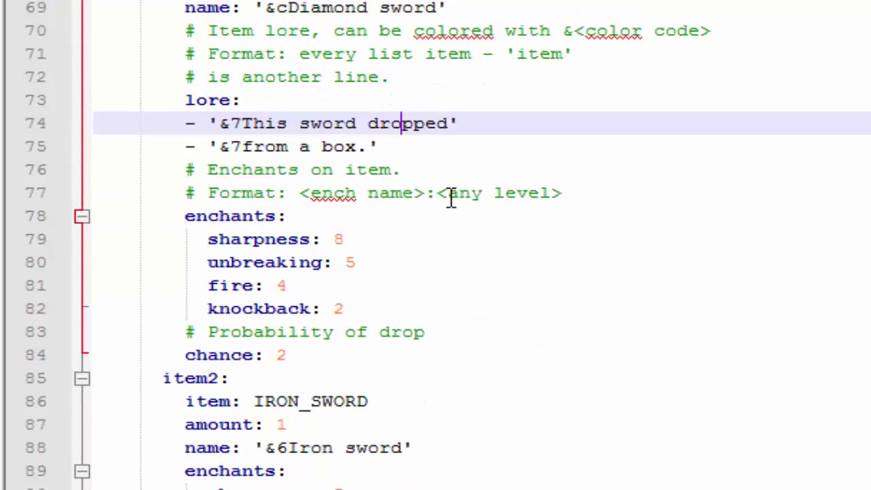
# Review the enchants block and the drop chance of item1
pyautogui.moveTo(423, 308); pyautogui.dragTo(94, 217)
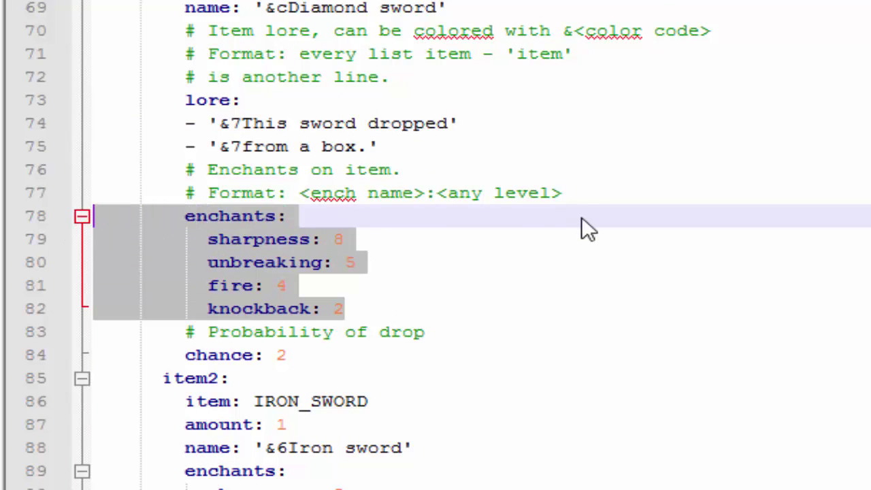
pyautogui.click(423, 292)
pyautogui.scroll(-1, 371, 330)
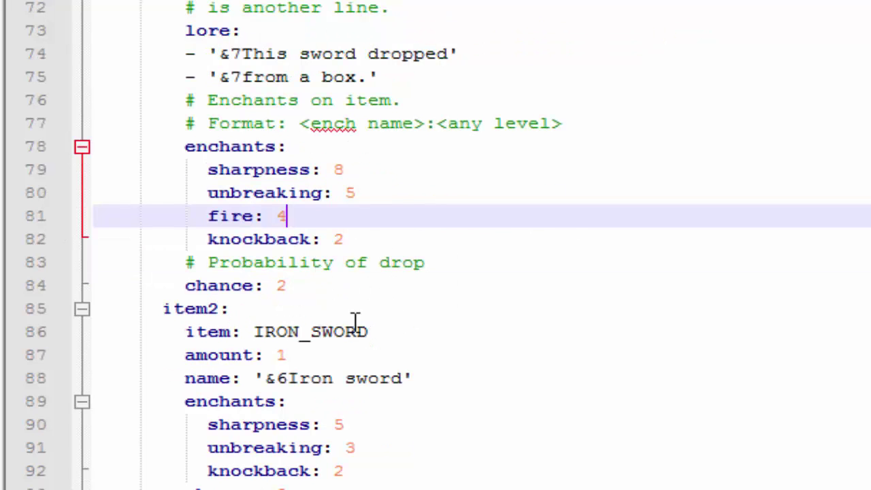
pyautogui.click(327, 287)
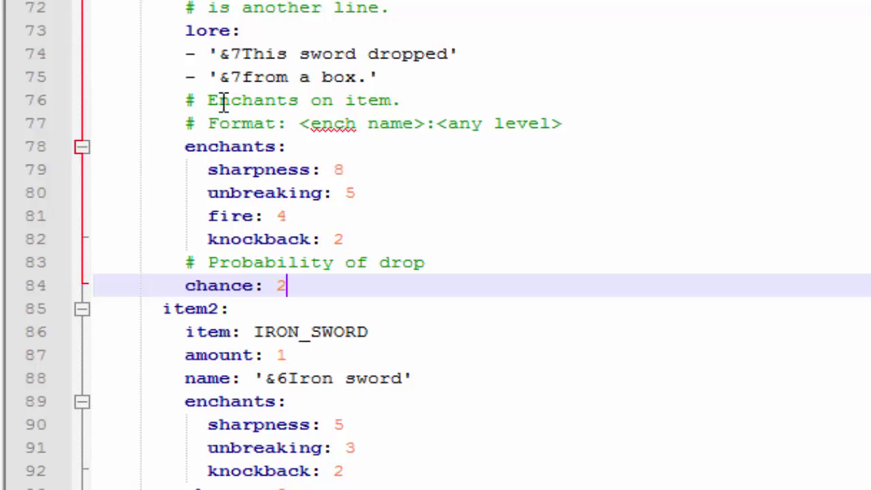
pyautogui.moveTo(302, 289); pyautogui.dragTo(275, 290)
pyautogui.click(302, 287)
pyautogui.scroll(-3, 27, 78)
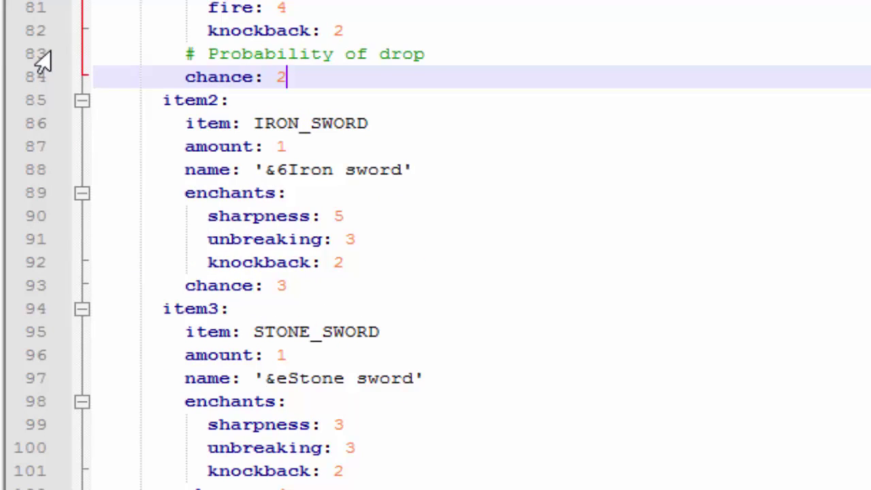
# Look through the item2 to item5 entries, comparing their items, names, enchants and drop chances
pyautogui.click(208, 102)
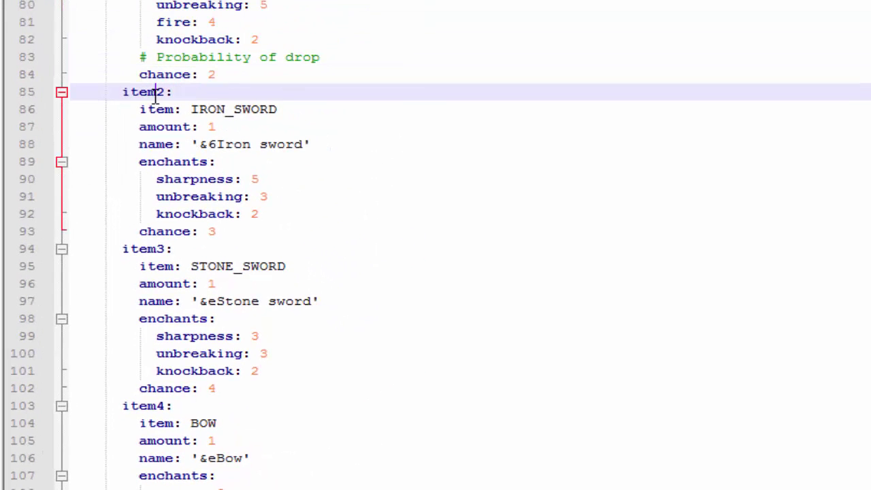
pyautogui.scroll(-1, 223, 211)
pyautogui.click(224, 229)
pyautogui.scroll(-2, 222, 232)
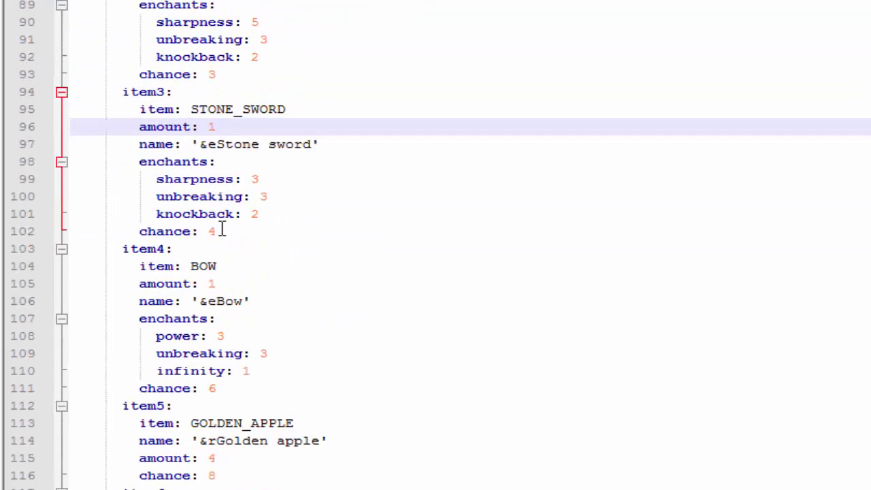
pyautogui.click(194, 303)
pyautogui.scroll(-5, 194, 303)
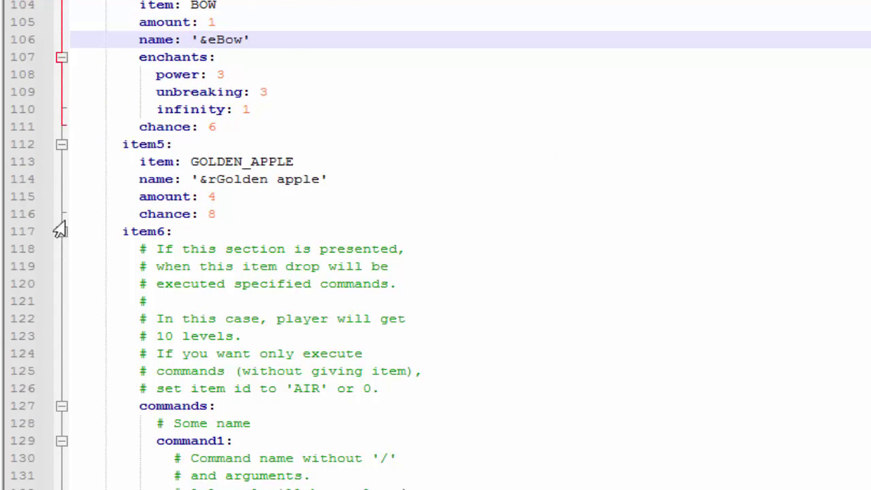
# Examine the command-based drop entries, focusing on item8's console command line, player placeholder, item and name
pyautogui.scroll(-4, 359, 134)
pyautogui.scroll(-13, 341, 140)
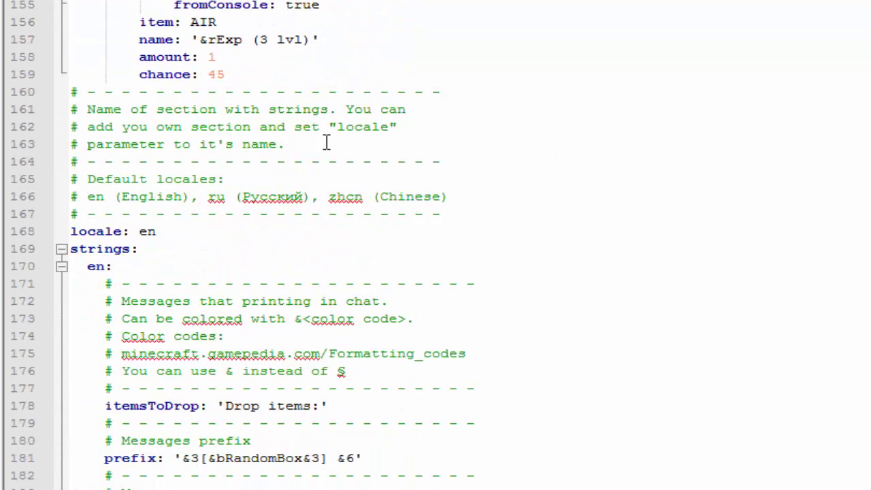
pyautogui.scroll(2, 151, 96)
pyautogui.moveTo(338, 177); pyautogui.dragTo(156, 126)
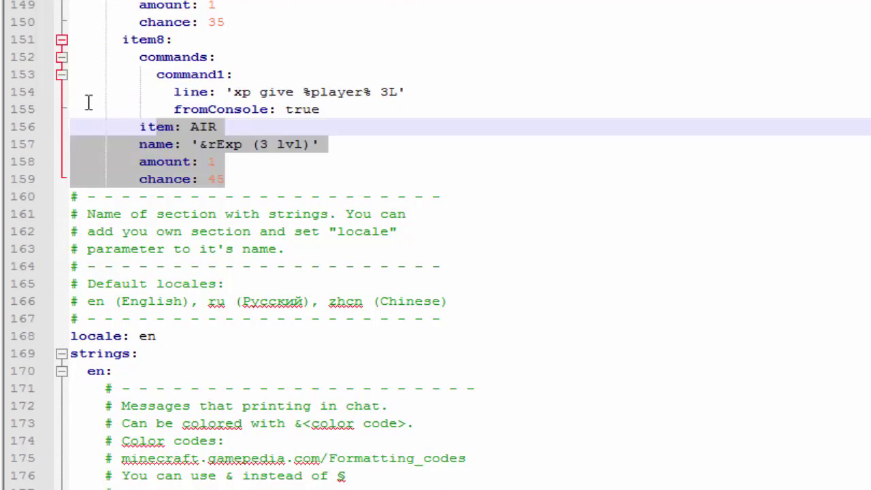
pyautogui.click(348, 146)
pyautogui.scroll(2, 356, 166)
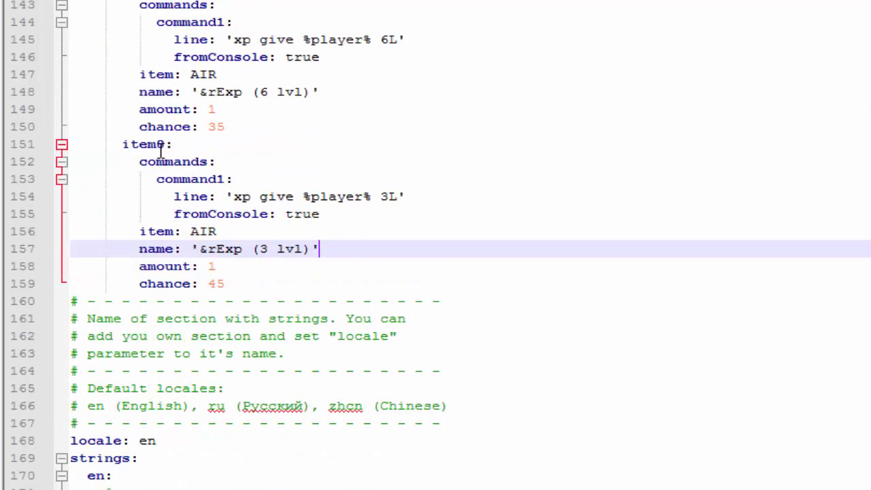
pyautogui.moveTo(230, 197); pyautogui.dragTo(418, 192)
pyautogui.click(418, 192)
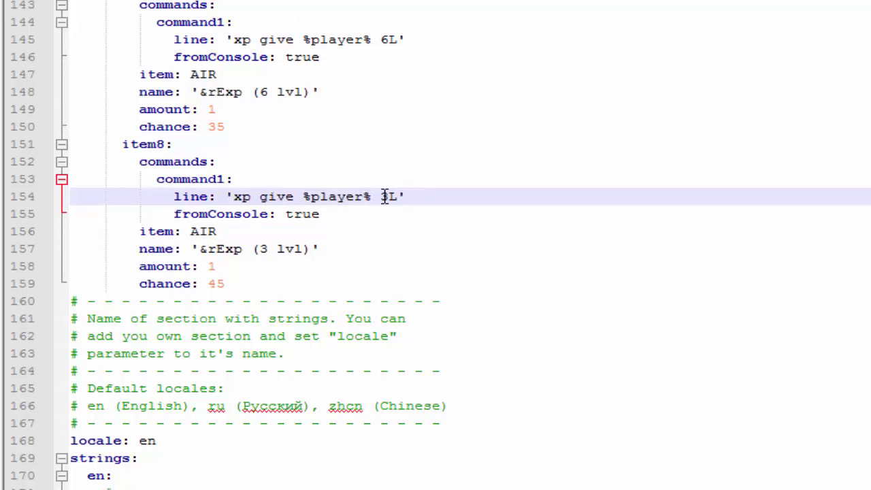
pyautogui.moveTo(305, 197)
pyautogui.mouseDown()
pyautogui.moveTo(373, 196)
pyautogui.moveTo(311, 196)
pyautogui.mouseUp()
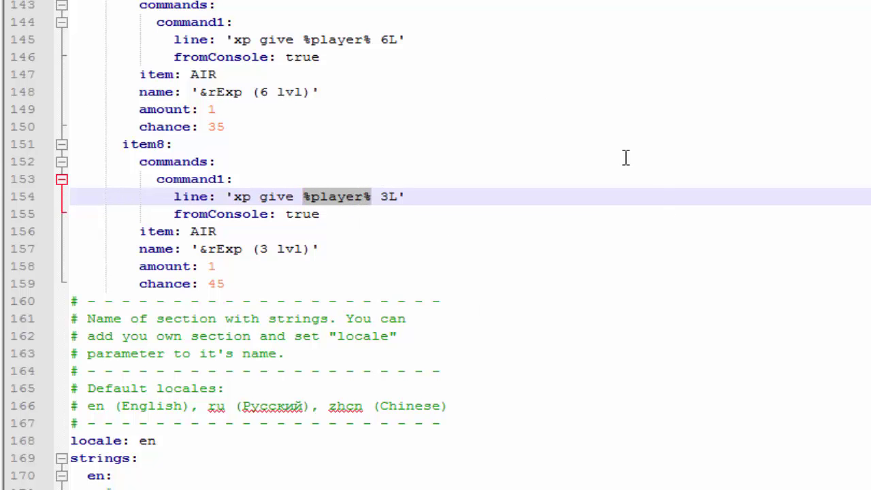
pyautogui.moveTo(422, 196); pyautogui.dragTo(97, 161)
pyautogui.click(343, 249)
pyautogui.scroll(4, 348, 201)
pyautogui.scroll(-6, 348, 202)
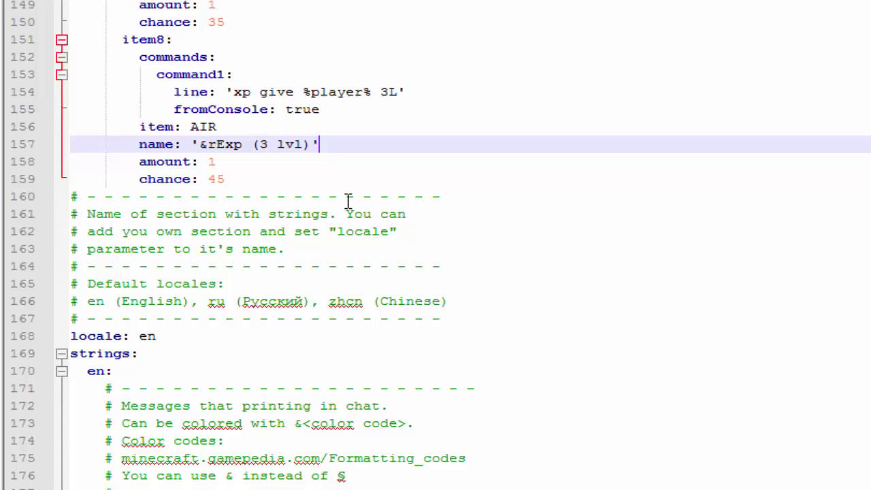
# Look through the locale setting and the English and Russian message strings at the end of config.yml
pyautogui.scroll(-3, 327, 201)
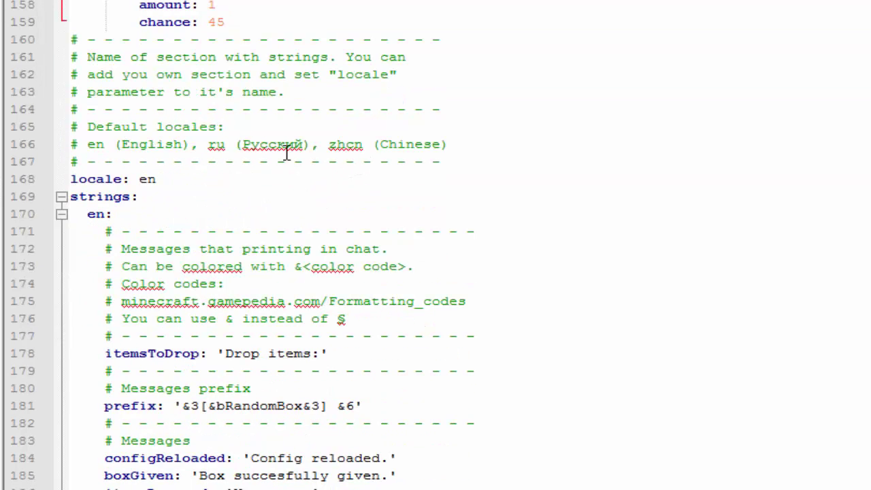
pyautogui.scroll(-10, 286, 151)
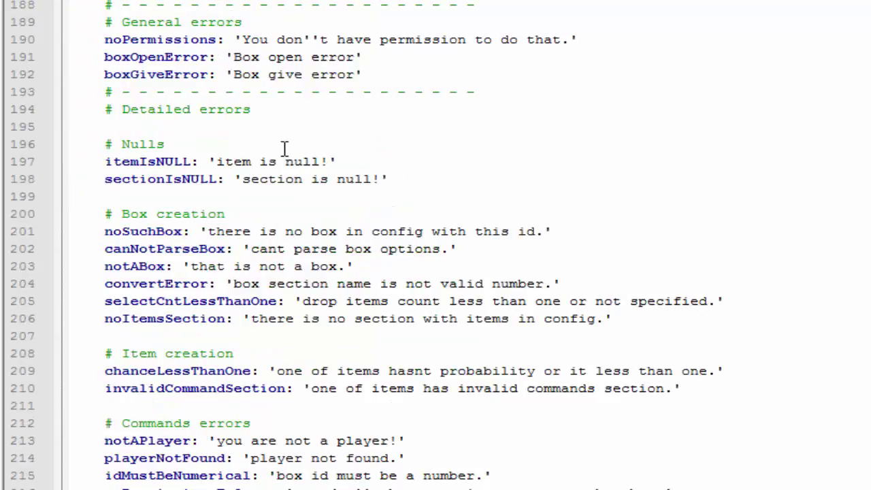
pyautogui.scroll(8, 291, 143)
pyautogui.scroll(-18, 272, 140)
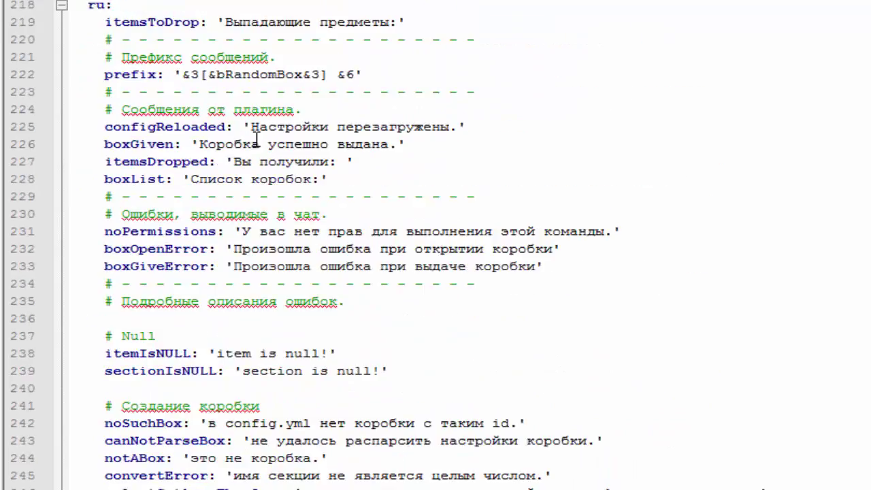
pyautogui.scroll(-20, 266, 139)
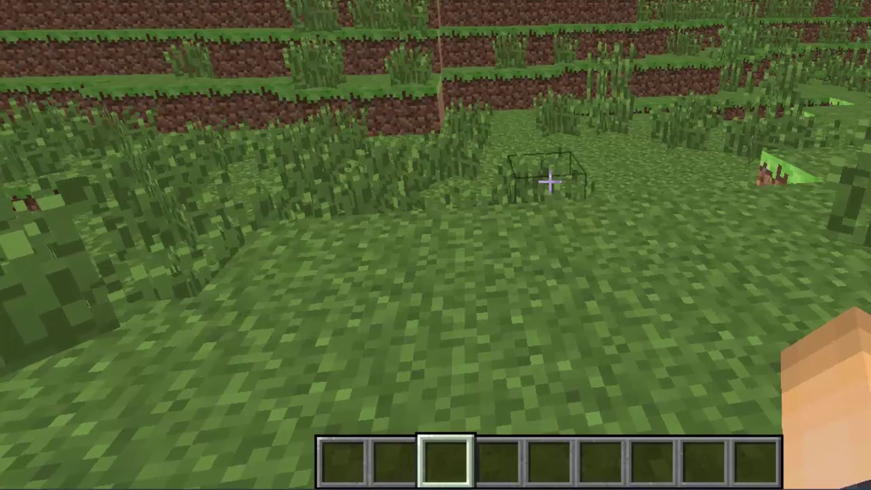
# Switch to Minecraft and run /randombox list to list the configured boxes
pyautogui.write('/rando')
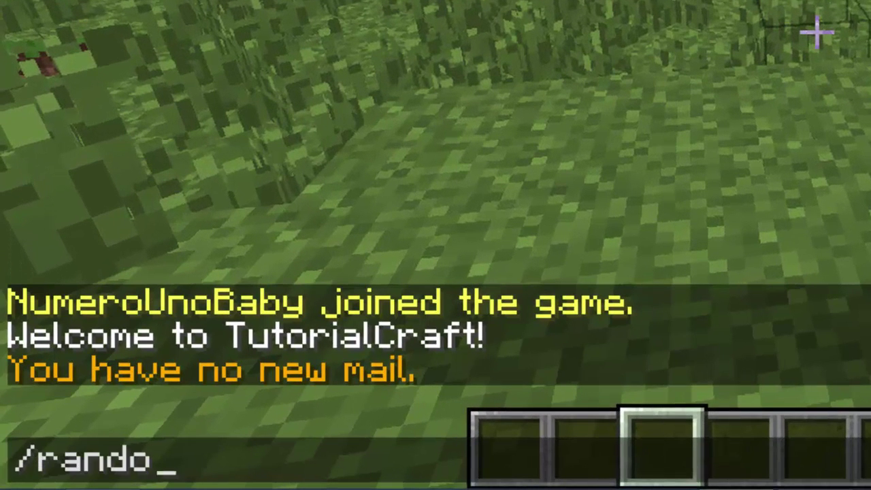
pyautogui.write('mbox list')
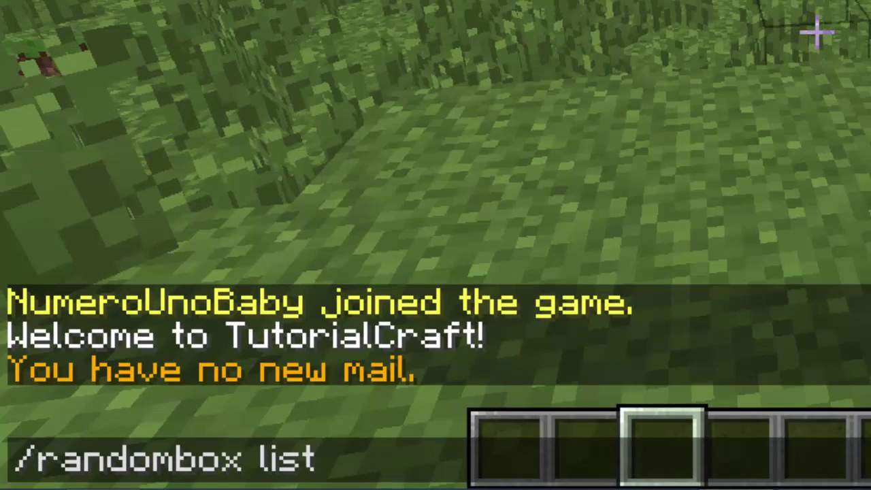
pyautogui.press('Return')
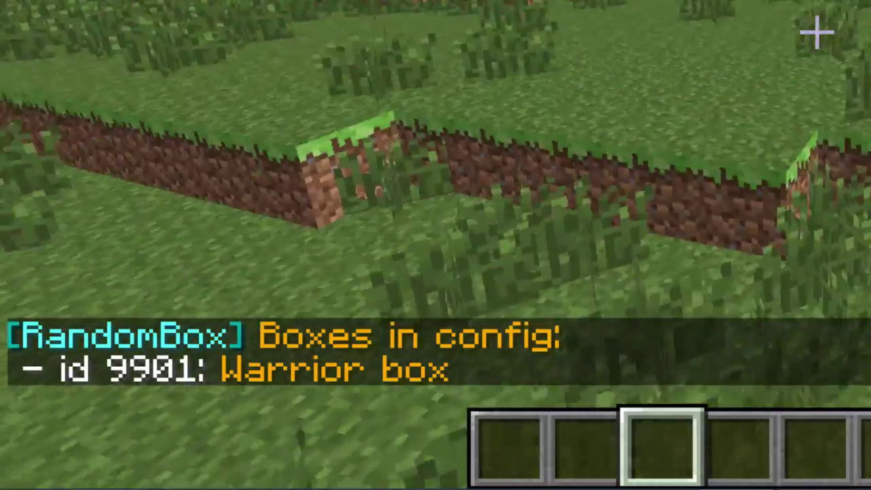
# Run /givebox with your own player name and box id 9901 to receive the Warrior box
pyautogui.press('/')
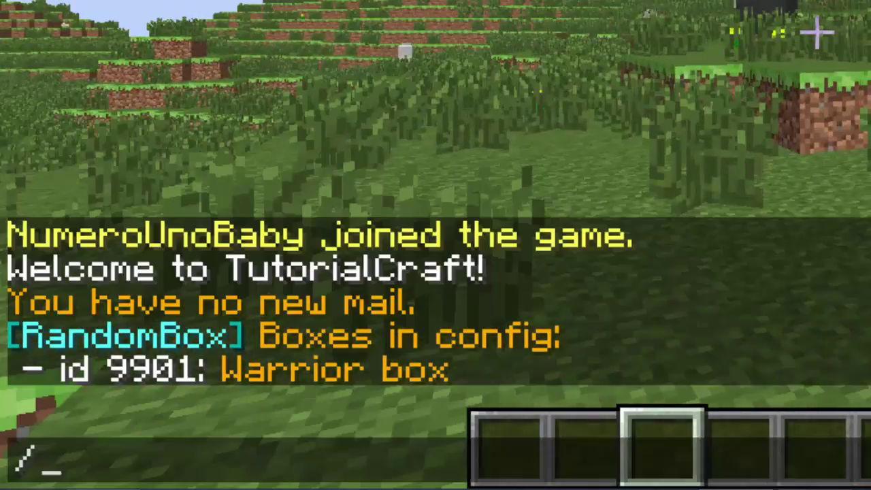
pyautogui.press('Escape')
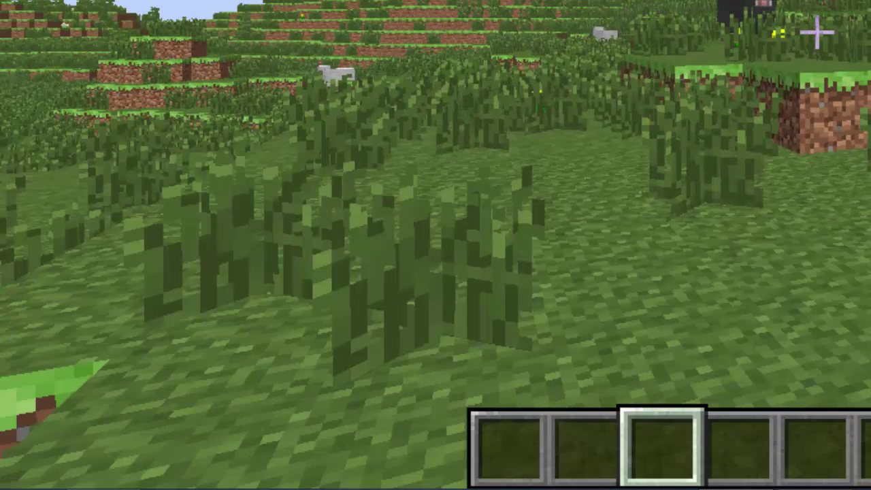
pyautogui.press('/')
pyautogui.write('givebox ')
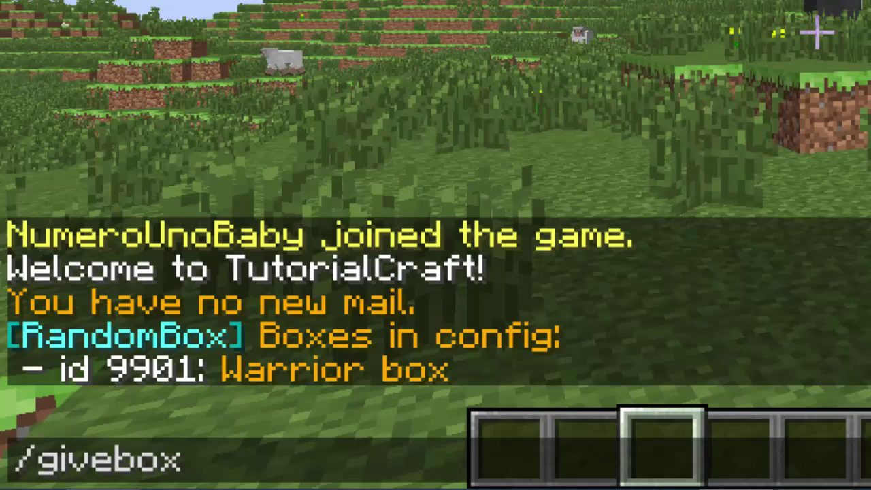
pyautogui.write('Num')
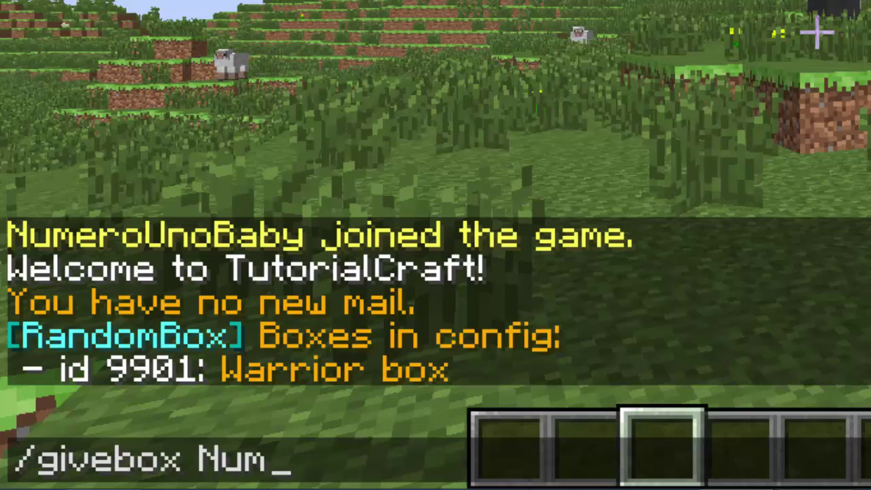
pyautogui.press('Tab')
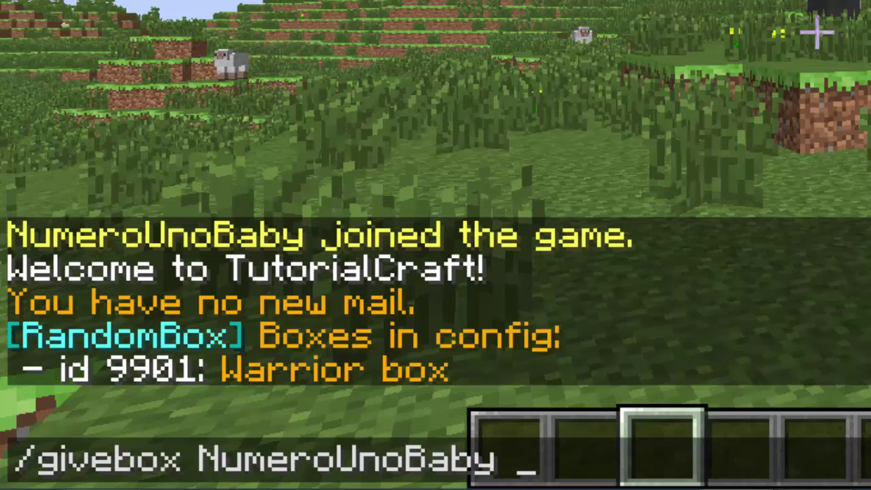
pyautogui.write('9901')
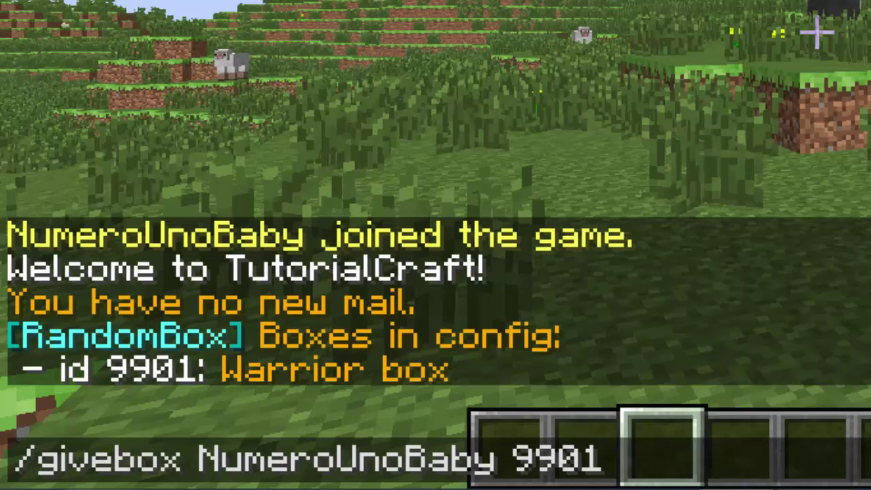
pyautogui.press('Return')
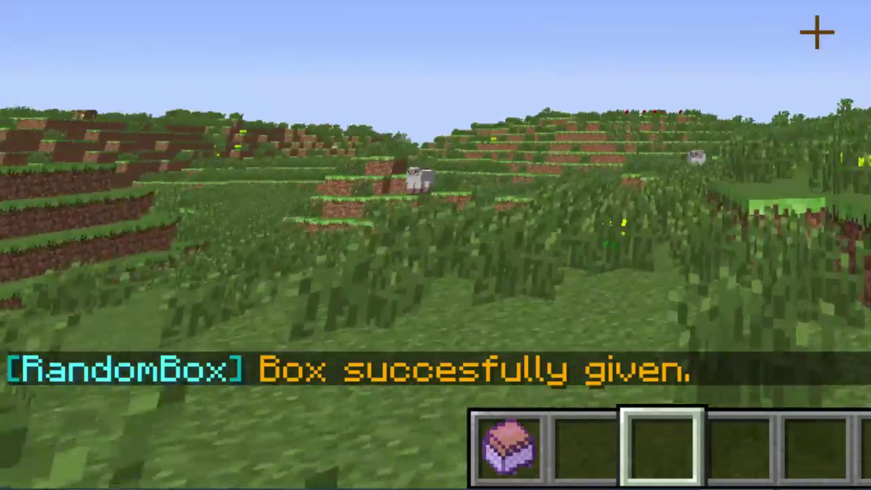
# Take the received Warrior box in hand and open it to collect its random rewards
pyautogui.scroll(2, 436, 245)
pyautogui.press('w')
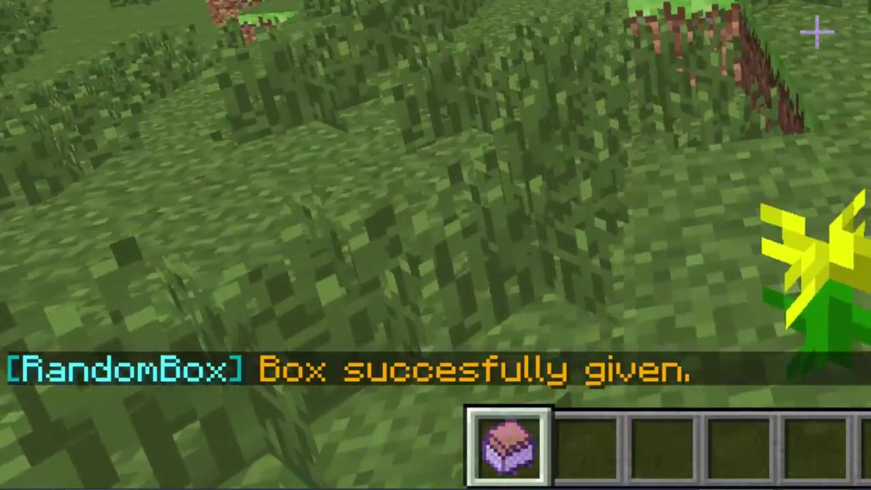
pyautogui.rightClick(817, 30)
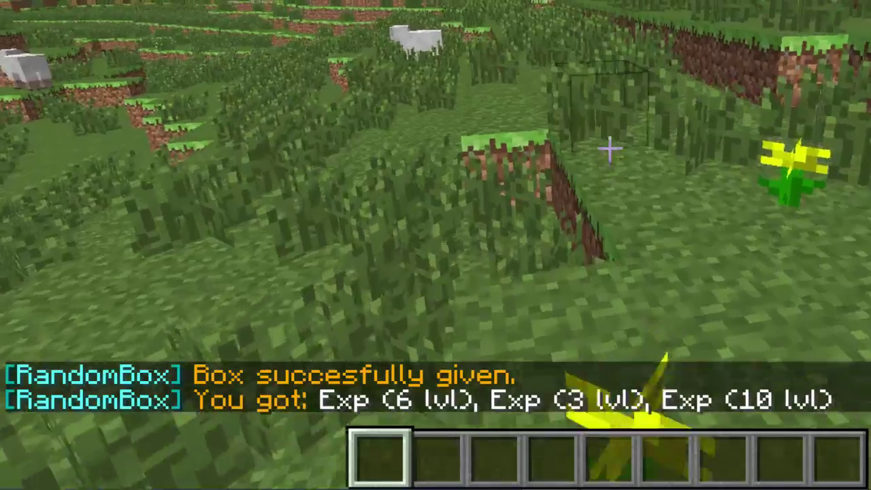
pyautogui.press('w')
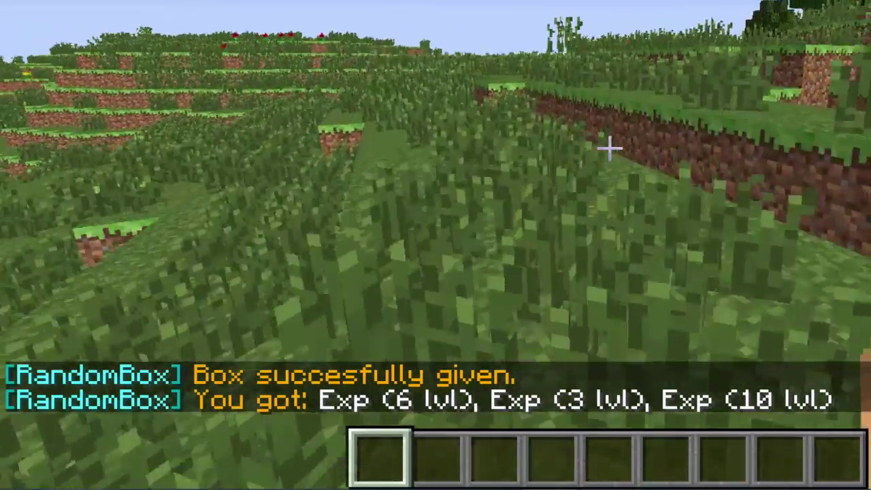
pyautogui.press('w')
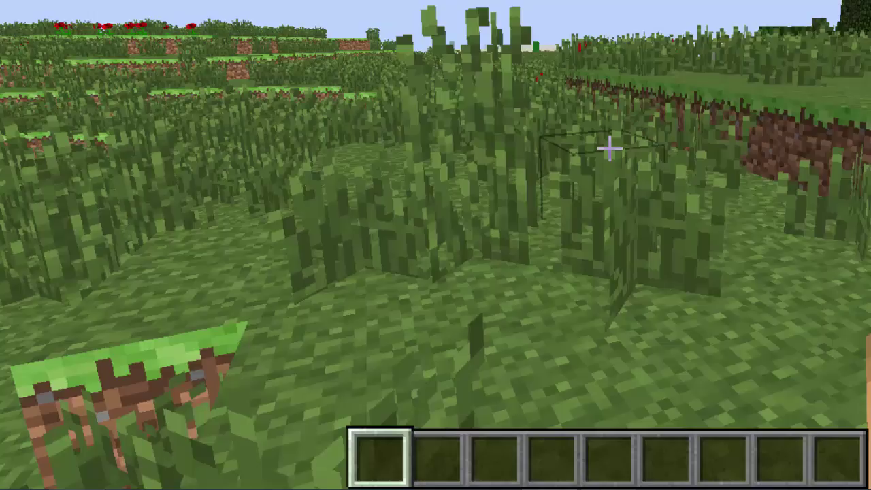
pyautogui.press('w')
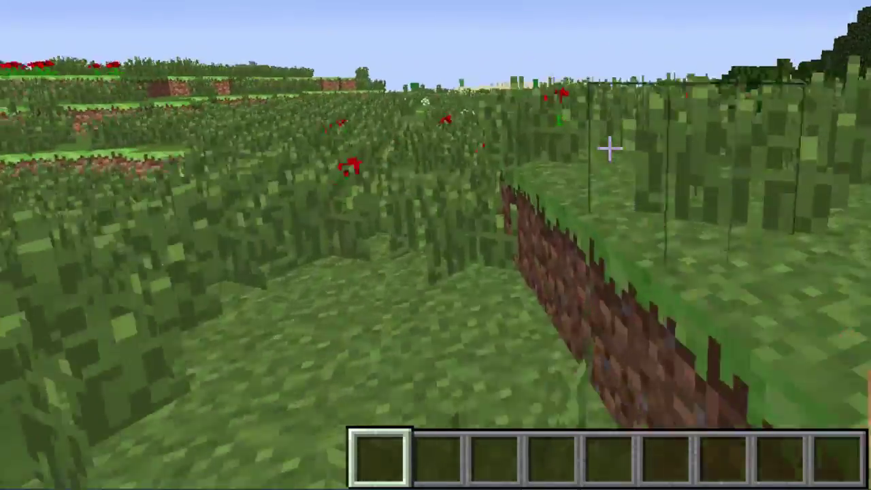
pyautogui.press('space')
pyautogui.press('w')
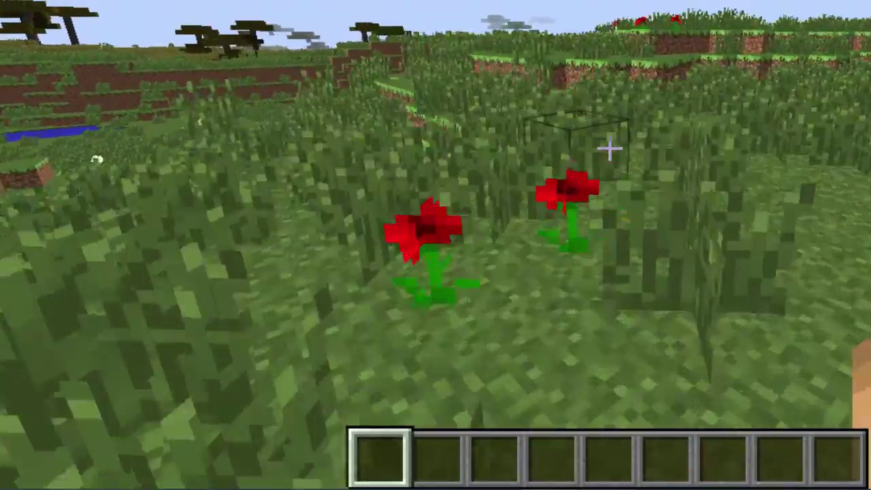
pyautogui.press('w')
pyautogui.press('space')
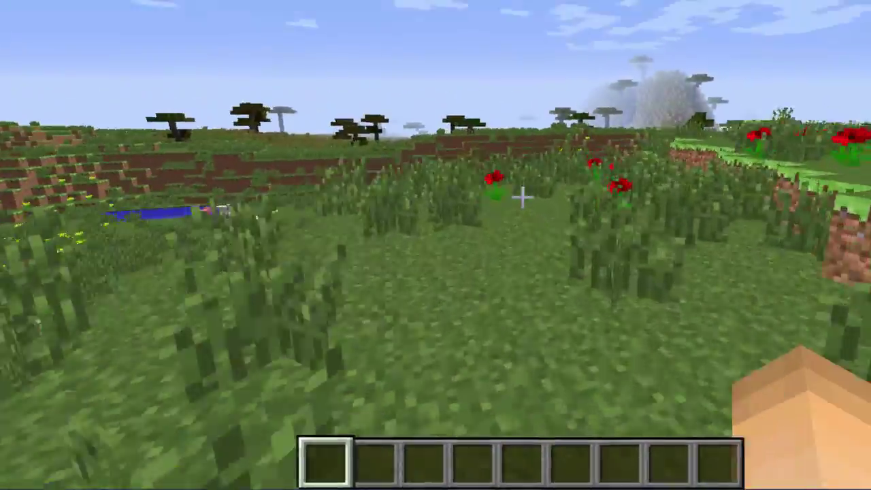
pyautogui.press('w')
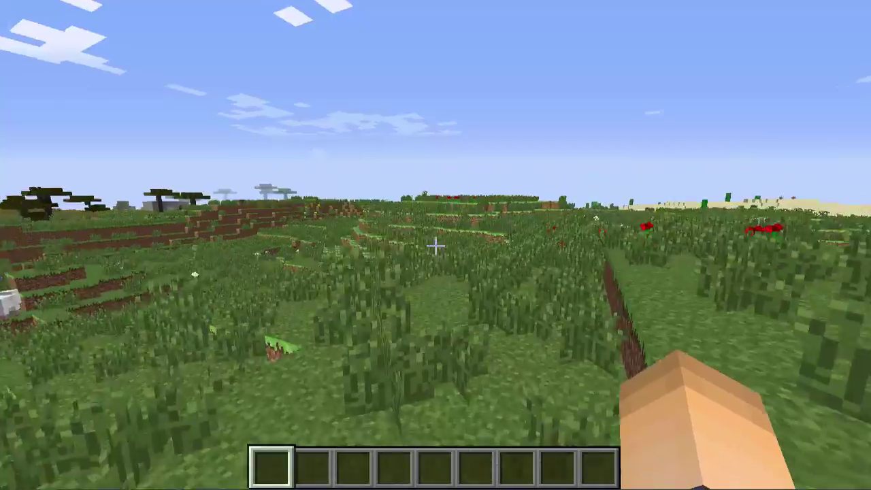
pyautogui.press('w')
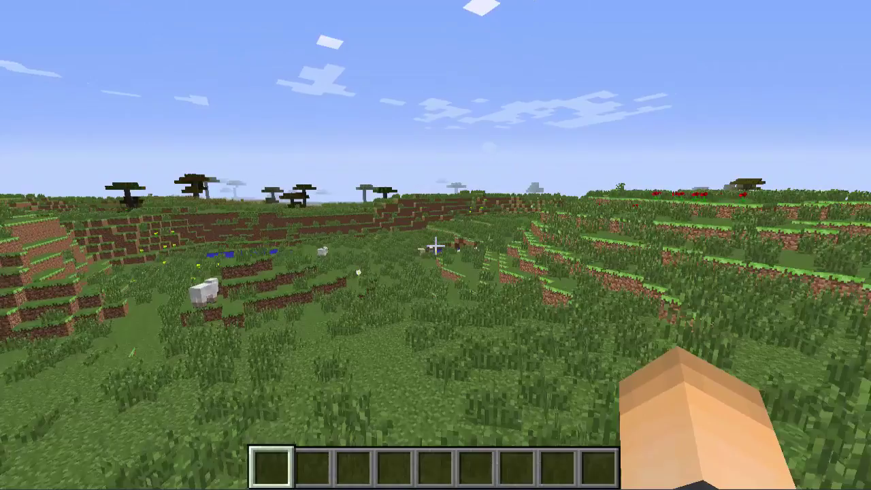
pyautogui.press('w')
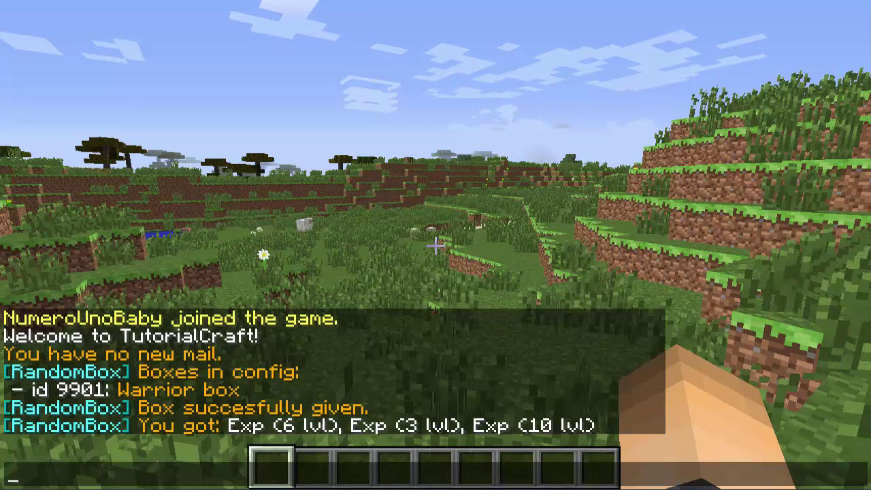
pyautogui.press('w')
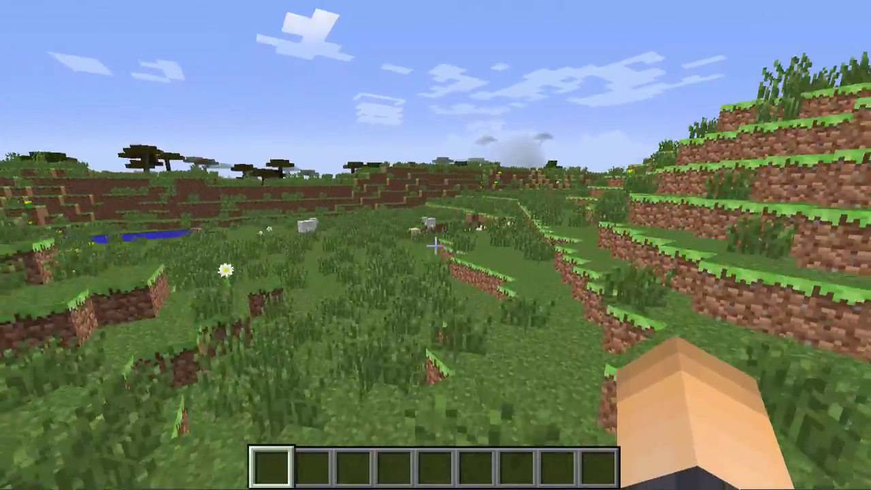
pyautogui.press('w')
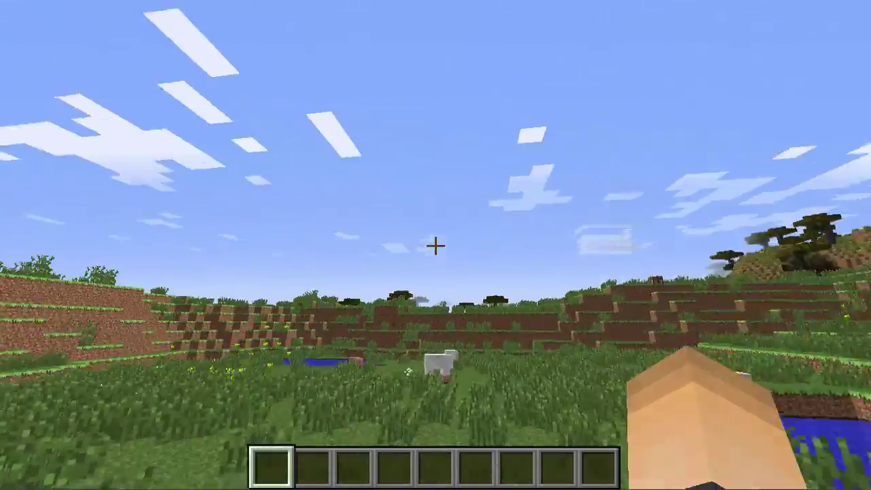
pyautogui.press('w')
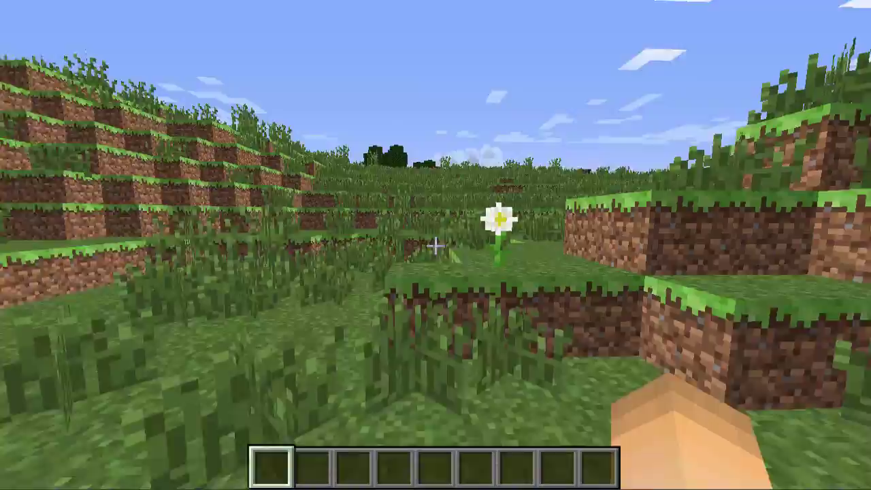
pyautogui.press('space')
pyautogui.press('w')
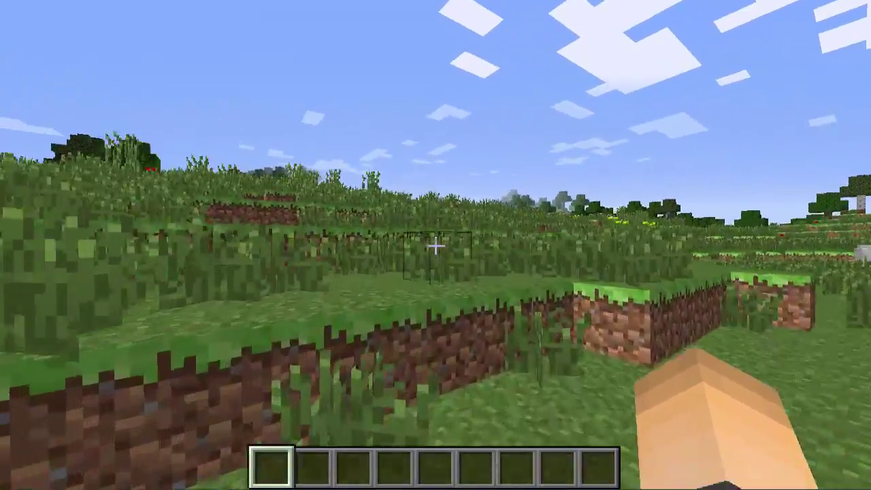
pyautogui.press('space')
pyautogui.press('w')
pyautogui.press('space')
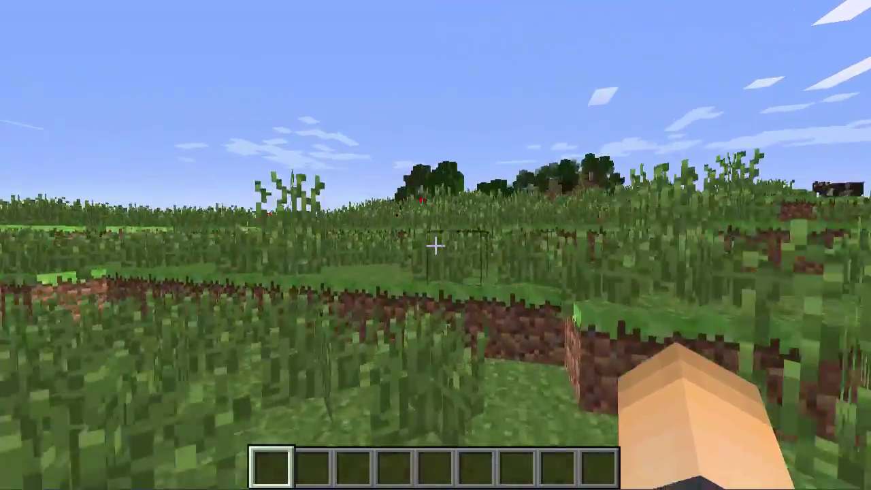